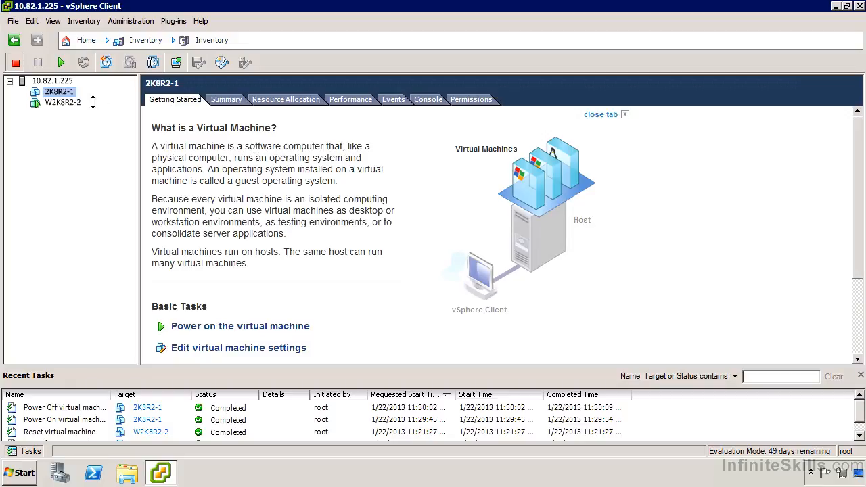
Rename the virtual machine 2K8R2-1 as W2K8R2-1 in the inventory.
right_click(69, 95)
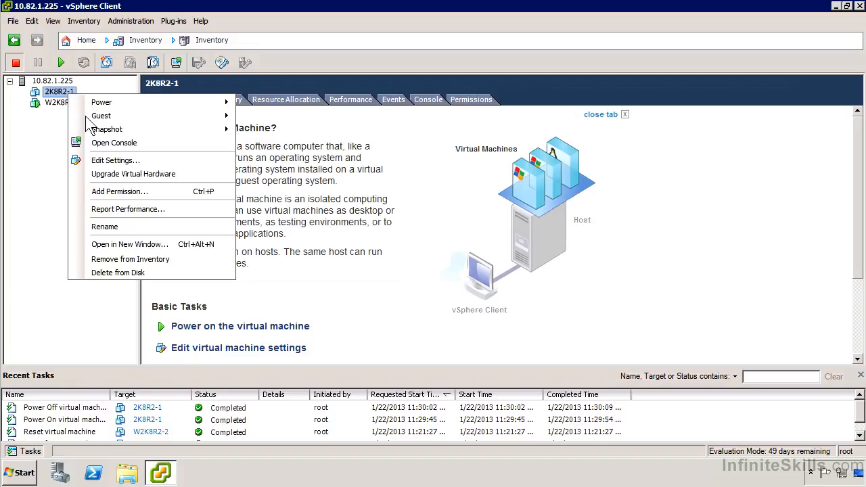
left_click(115, 227)
key("Home")
type("W")
key("Return")
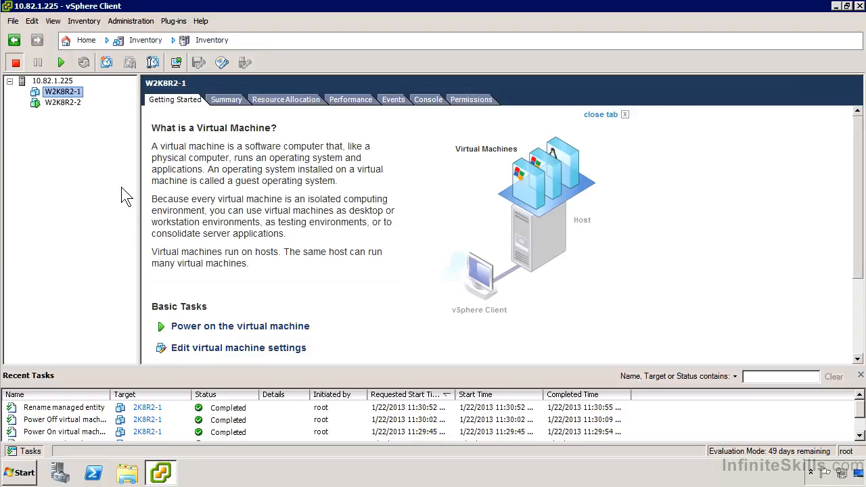
Browse the contents of datastore1 from the host's storage configuration.
left_click(61, 81)
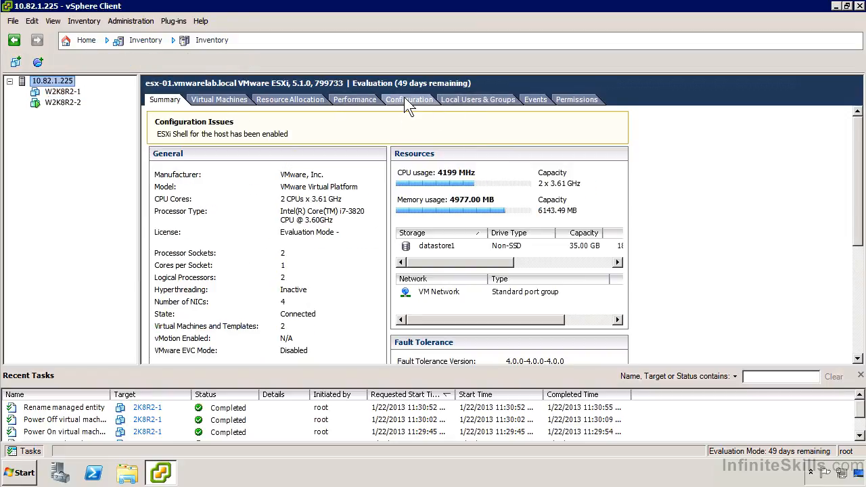
left_click(417, 100)
left_click(339, 142)
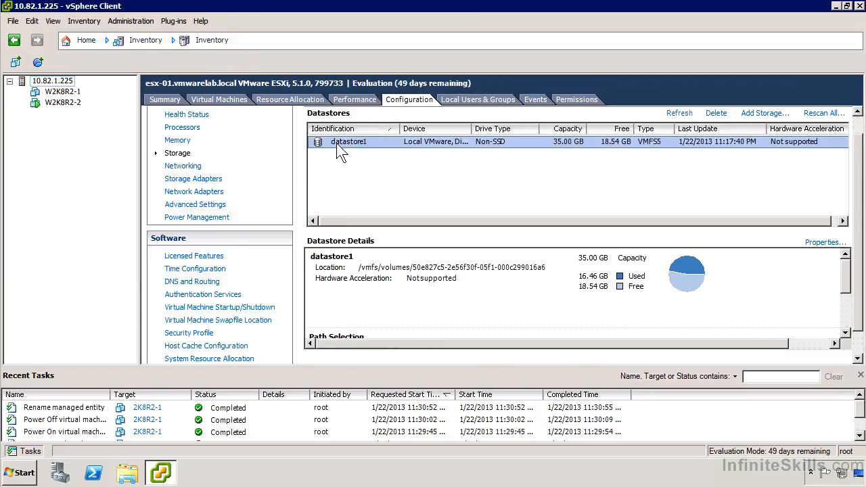
right_click(336, 144)
left_click(351, 152)
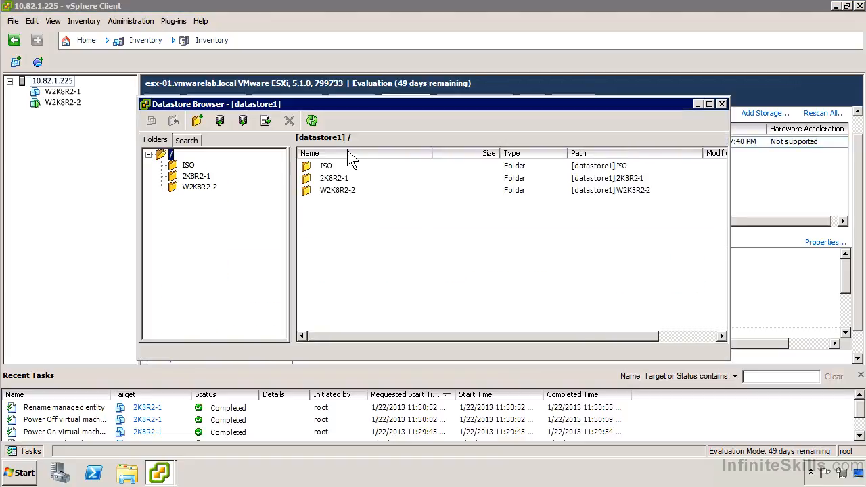
Examine the file names in the 2K8R2-1 folder, checking the .vmx and .vmdk files.
left_click(200, 177)
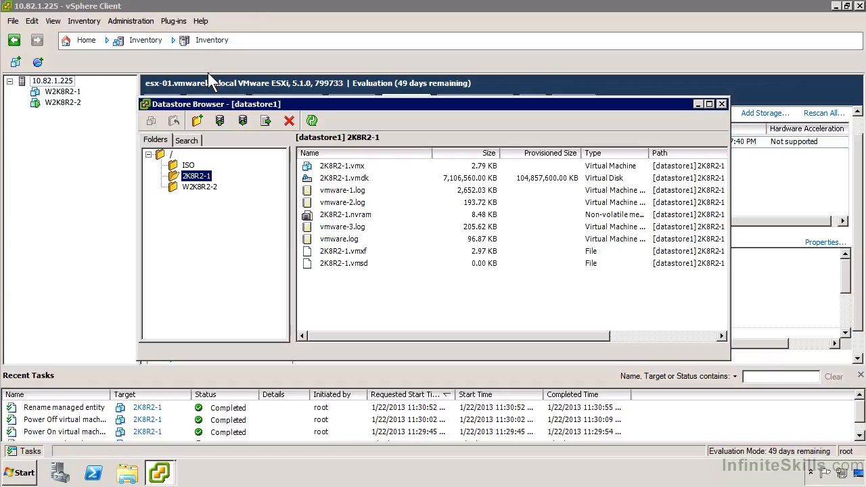
left_click(352, 177)
left_click(353, 170)
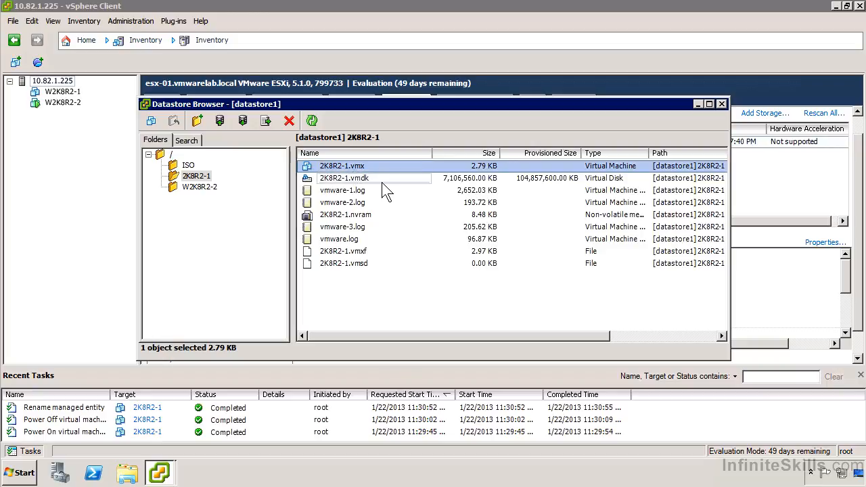
left_click(384, 179)
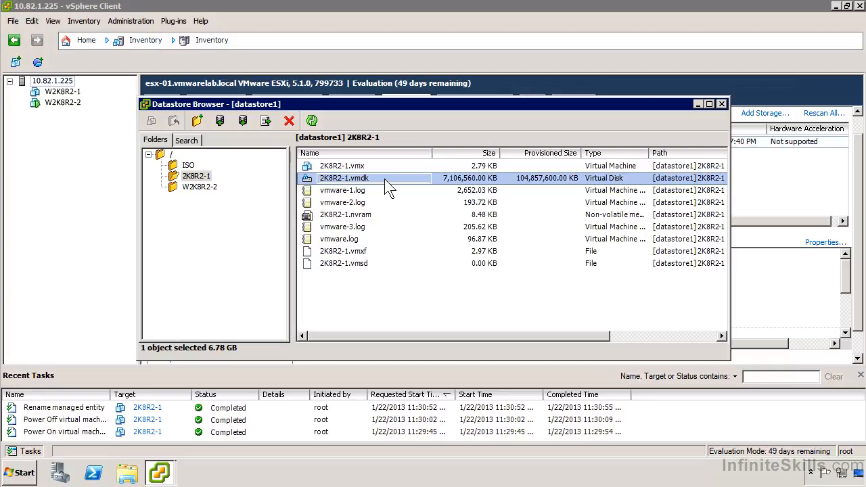
View the files in the W2K8R2-2 folder and refresh the listing.
left_click(201, 188)
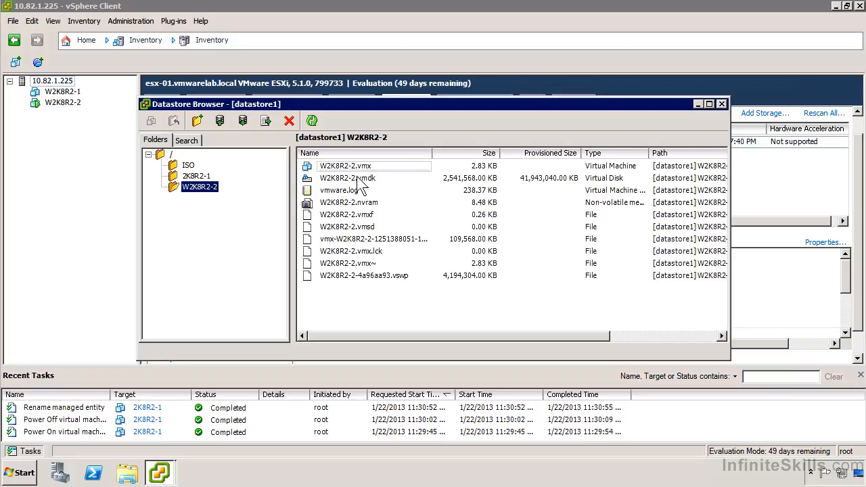
left_click(315, 117)
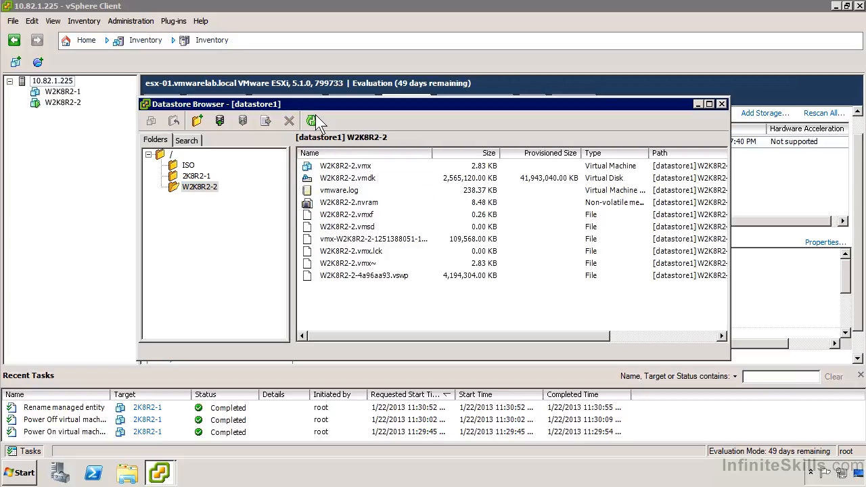
left_click(316, 115)
left_click(315, 115)
left_click(315, 115)
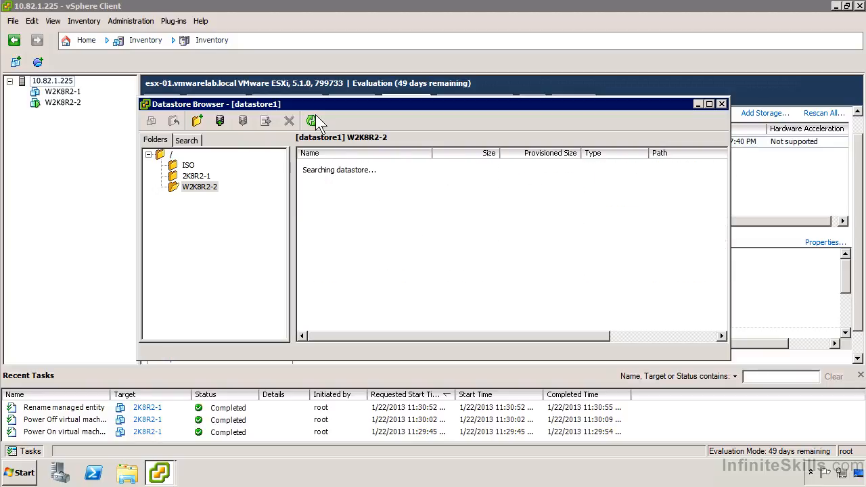
Return to the 2K8R2-1 folder and check the file operations available for vmware-1.log, leaving its name unedited.
left_click(186, 178)
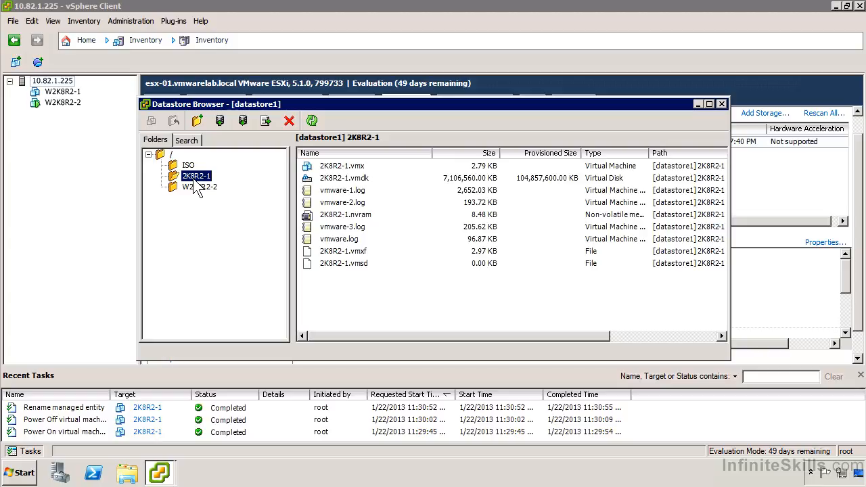
right_click(359, 191)
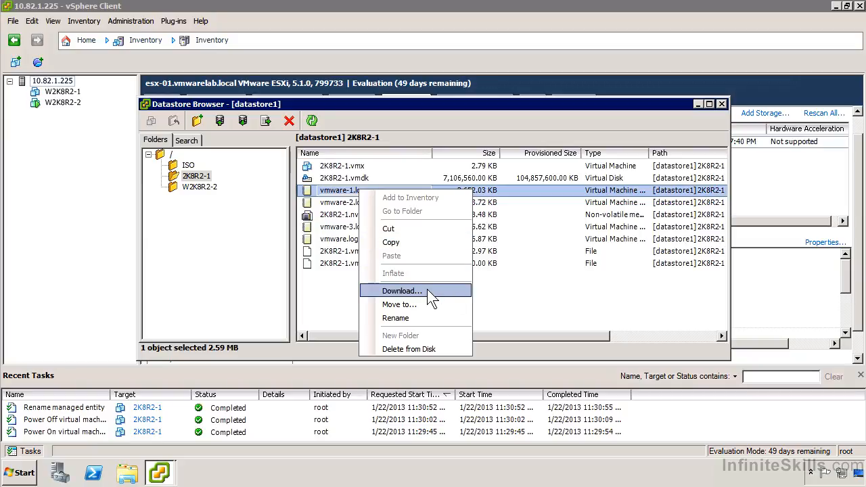
left_click(340, 194)
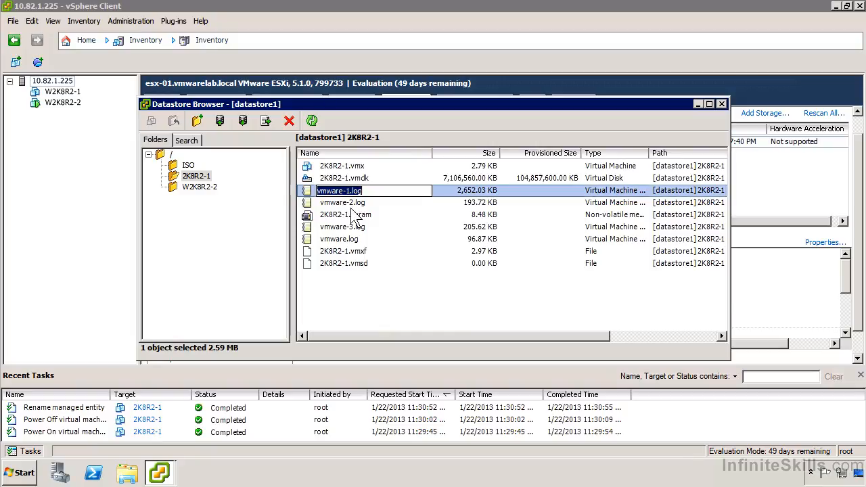
left_click(353, 204)
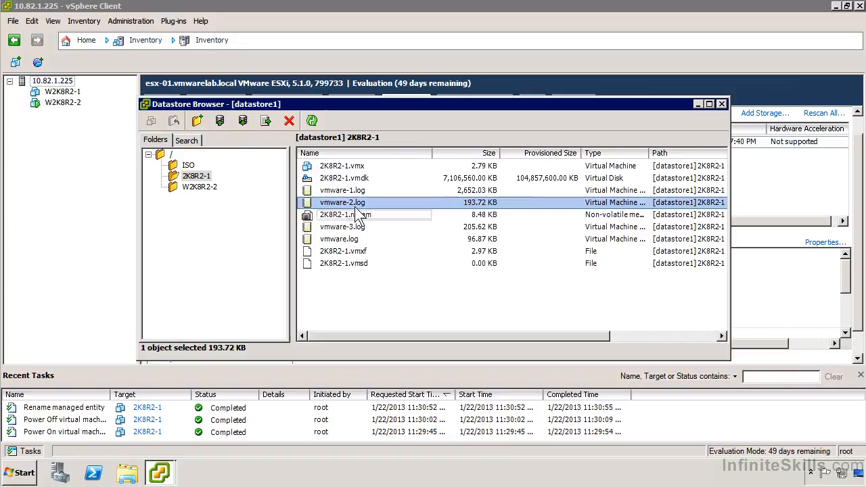
Download 2K8R2-1.vmx from the datastore to the Desktop.
right_click(357, 168)
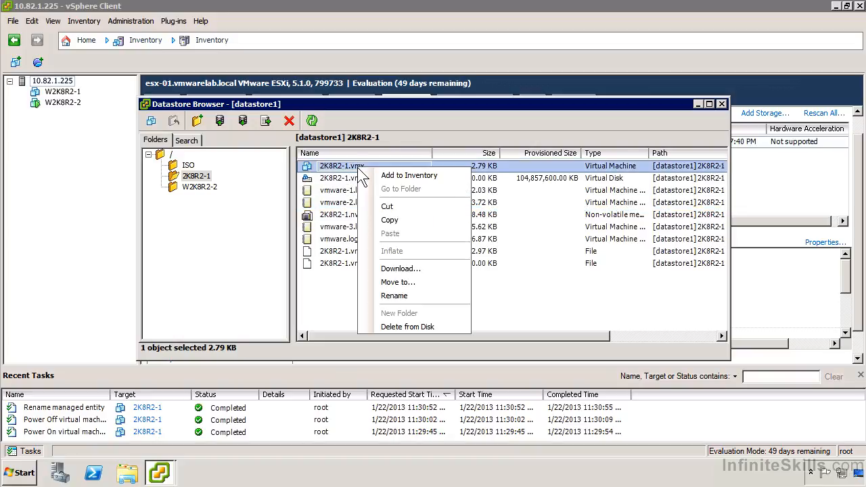
left_click(402, 270)
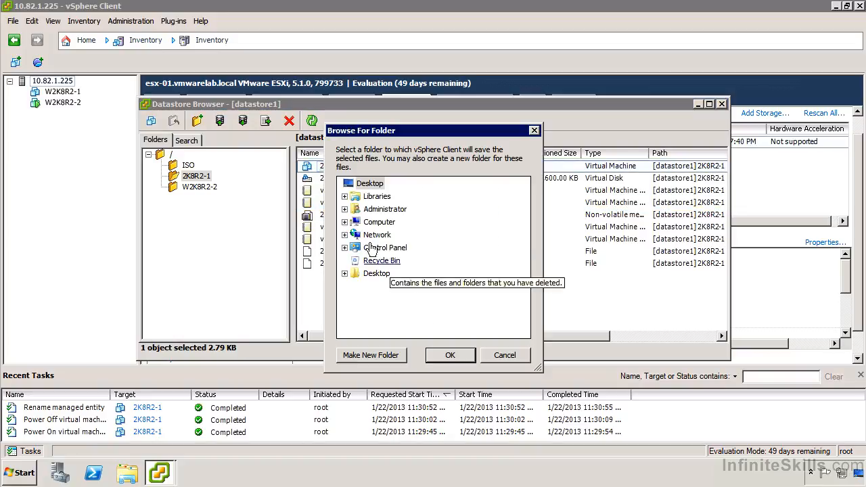
left_click(446, 353)
left_click(404, 265)
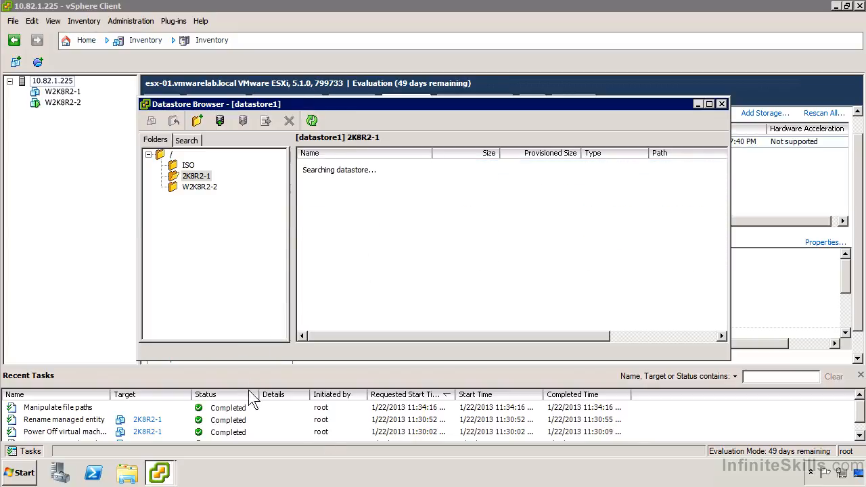
Show the Windows desktop and open the downloaded 2K8R2-1.vmx in Notepad++.
right_click(304, 474)
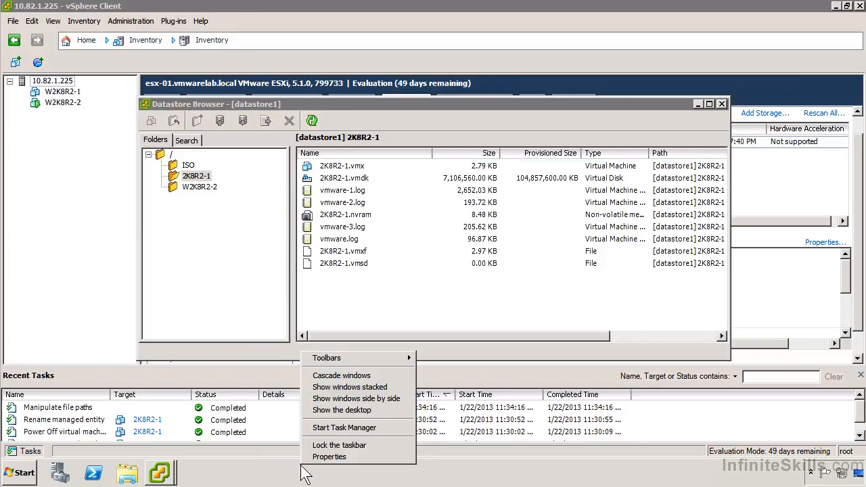
left_click(351, 410)
right_click(38, 180)
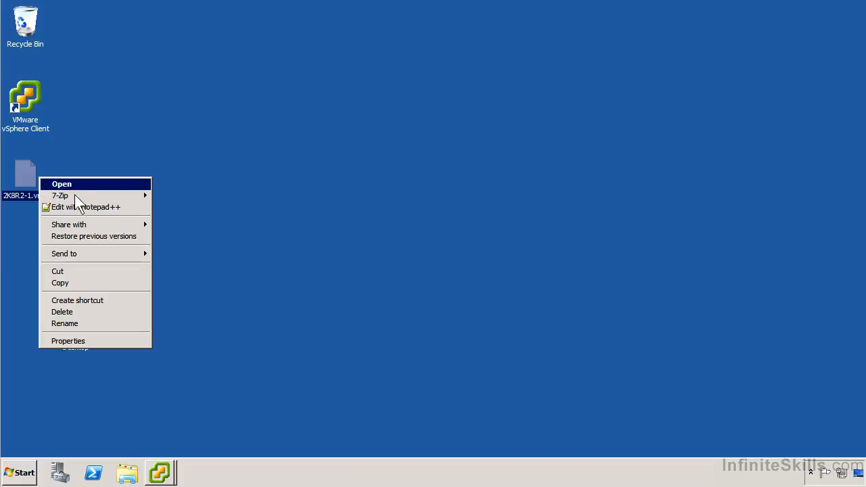
left_click(98, 207)
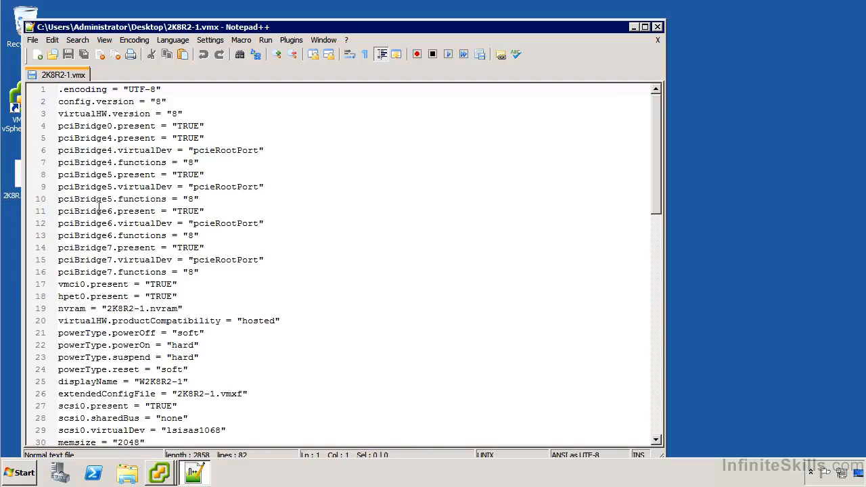
Look through the configuration file for file references, highlight the scsi0:0.fileName value, and close Notepad++.
left_click_drag(655, 173, 625, 299)
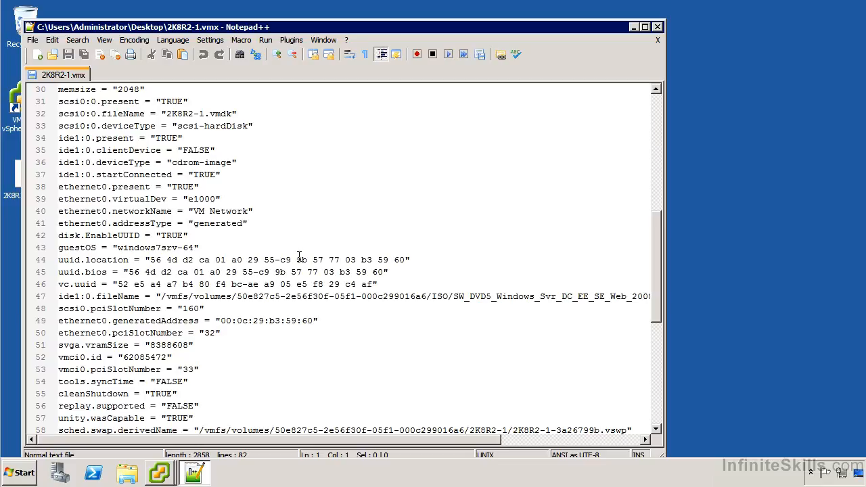
scroll(295, 251, "down", 1)
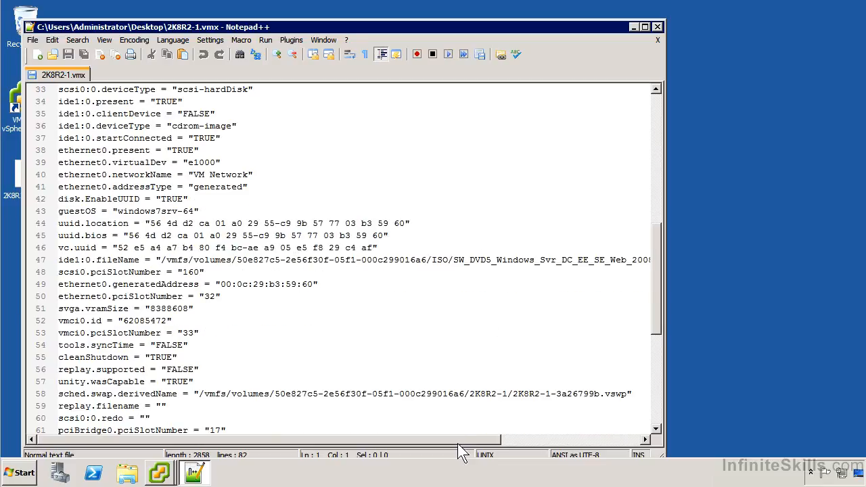
mouse_move(459, 445)
left_mouse_down()
mouse_move(618, 436)
mouse_move(448, 433)
left_mouse_up()
scroll(373, 383, "down", 7)
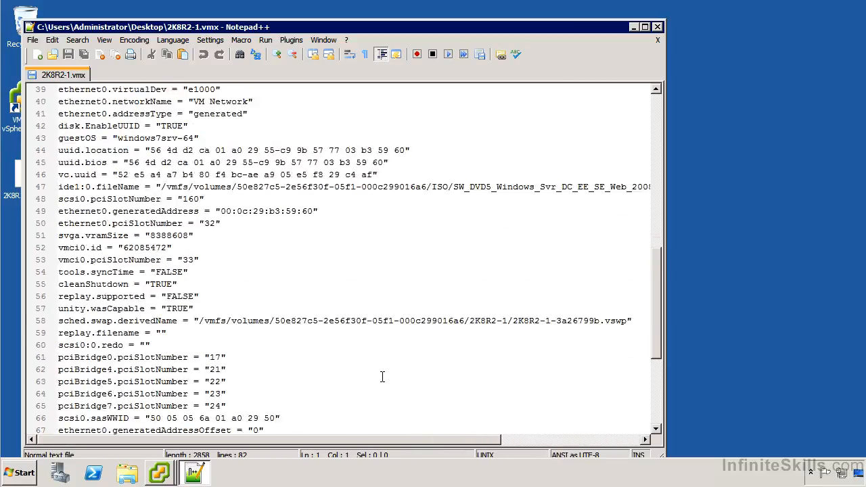
scroll(373, 383, "up", 12)
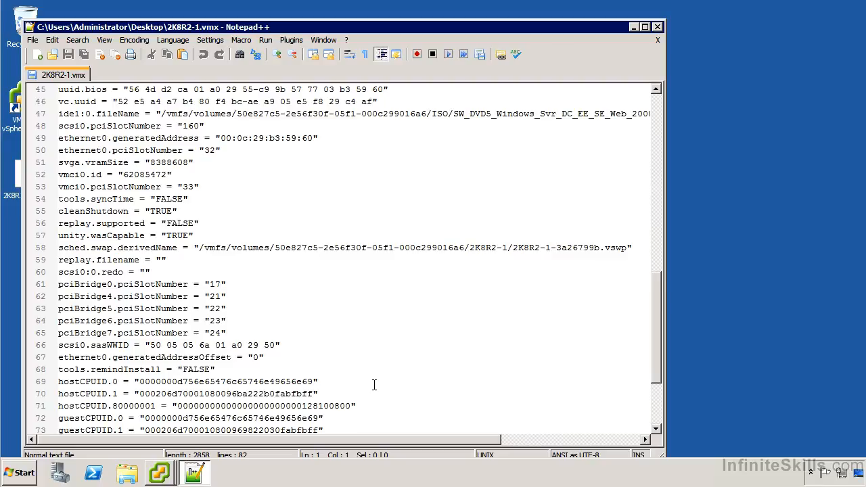
left_click_drag(166, 260, 238, 261)
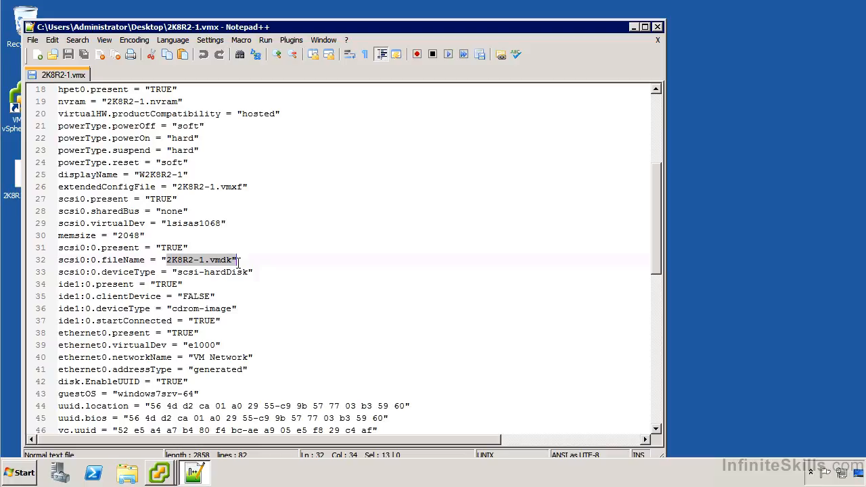
scroll(261, 278, "down", 3)
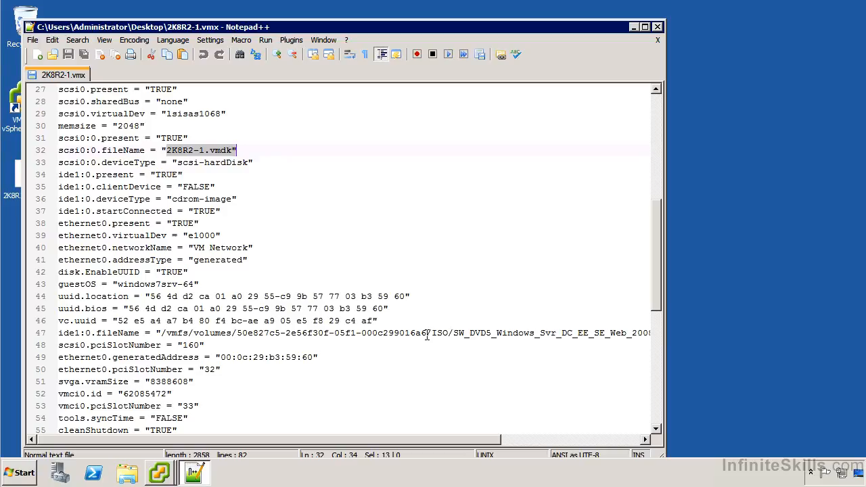
double_click(31, 26)
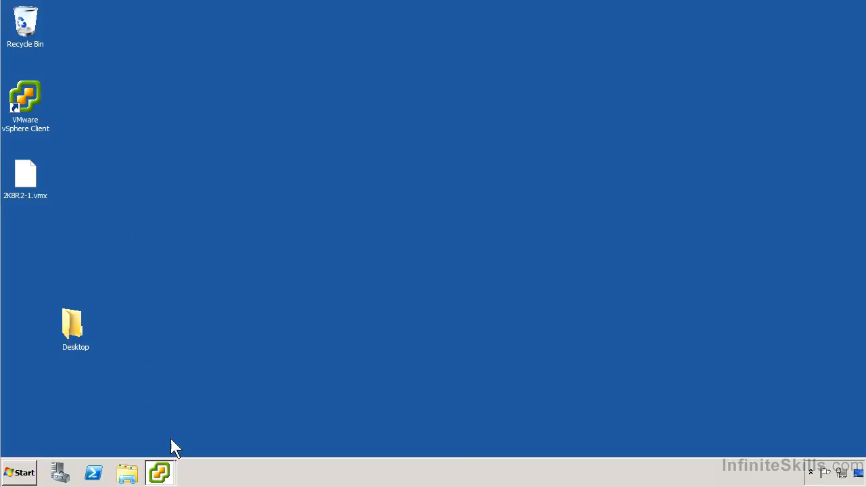
Switch back to the Datastore Browser and check the upload and download options for the 2K8R2-1 folder, cancelling the download.
mouse_move(169, 471)
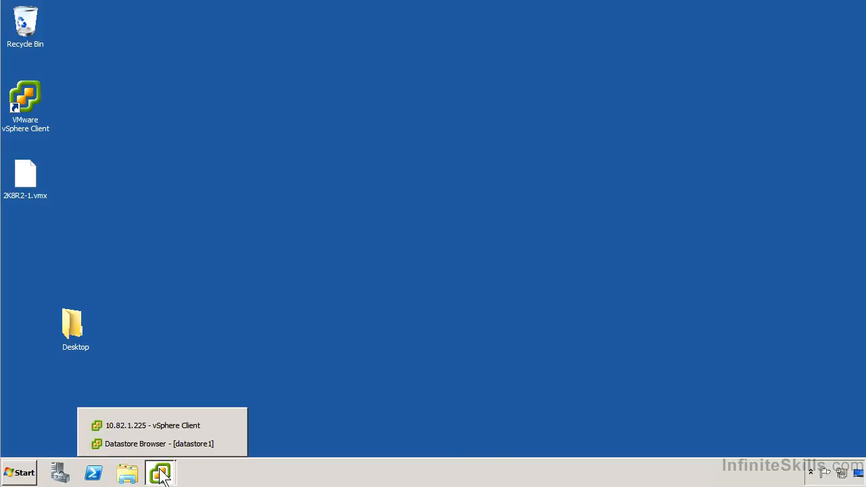
left_click(180, 444)
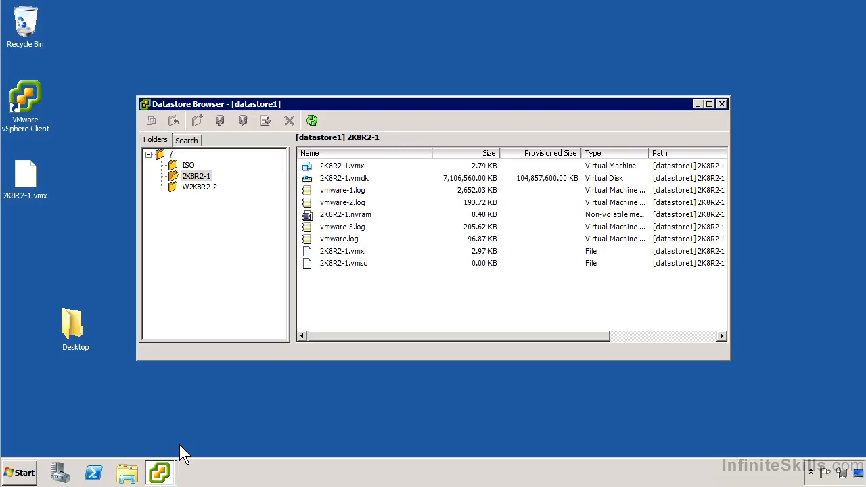
left_click(203, 177)
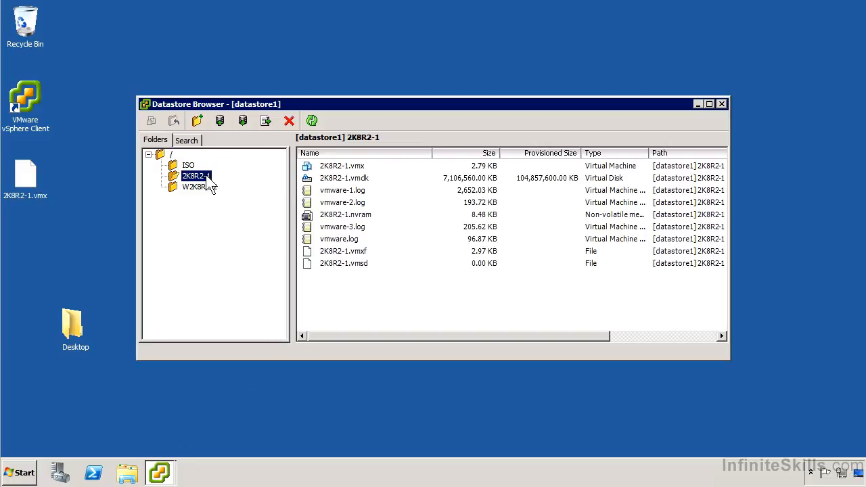
left_click(220, 119)
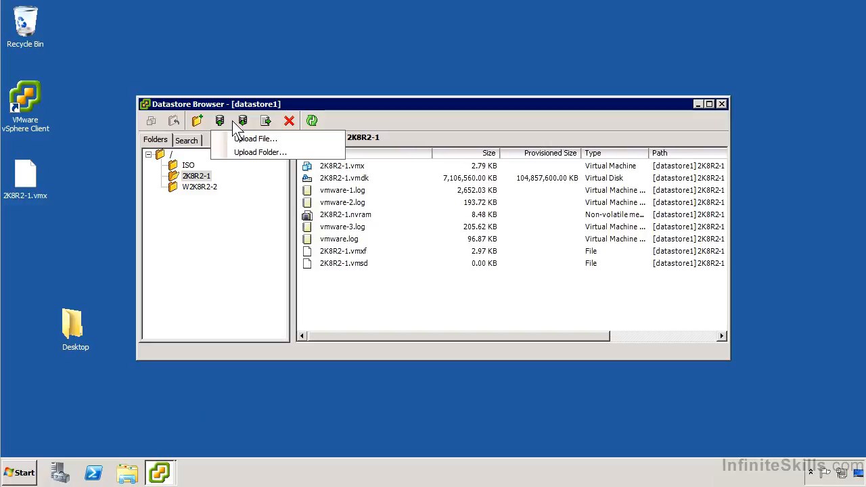
left_click(243, 121)
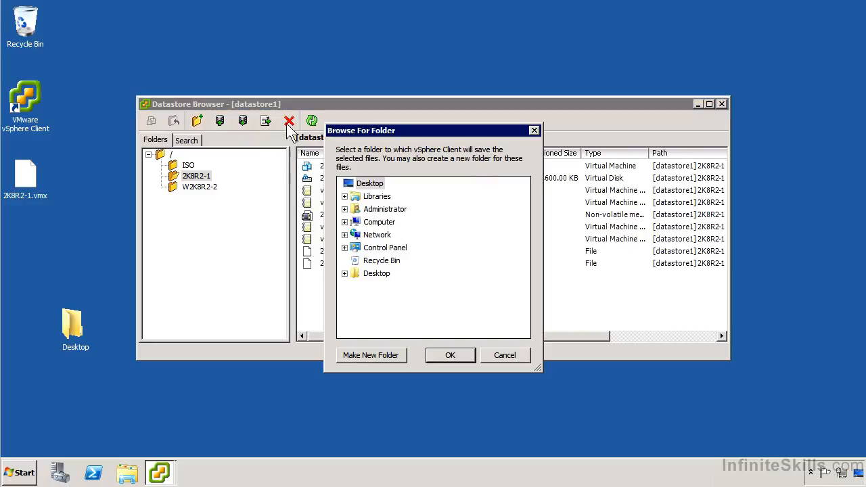
left_click(490, 353)
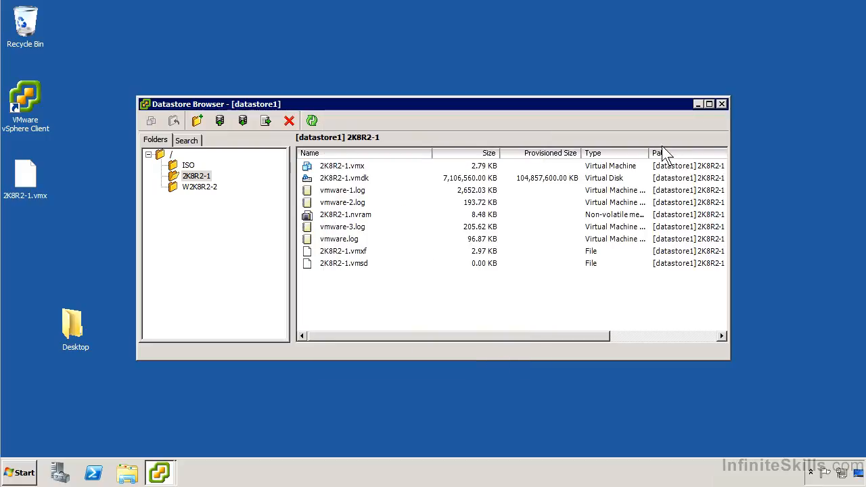
Close the Datastore Browser and switch back to the main vSphere Client window.
left_click(722, 104)
left_click(163, 473)
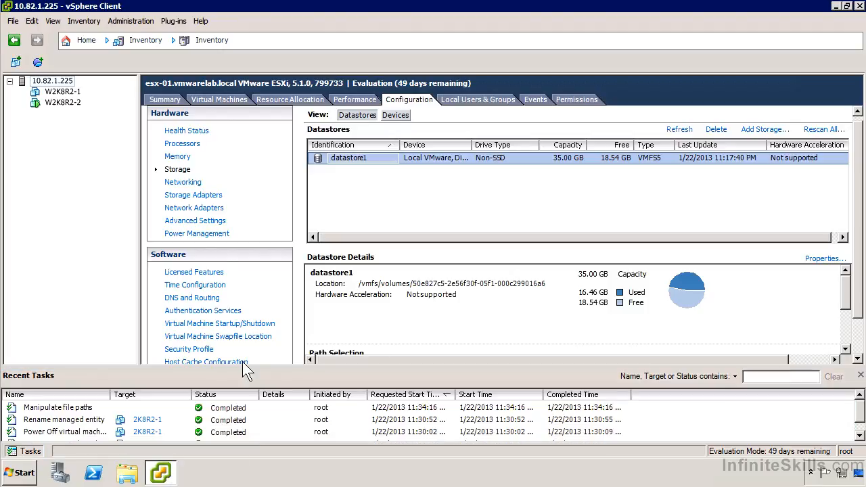
Open the settings of the W2K8R2-1 virtual machine and show its memory configuration.
right_click(62, 93)
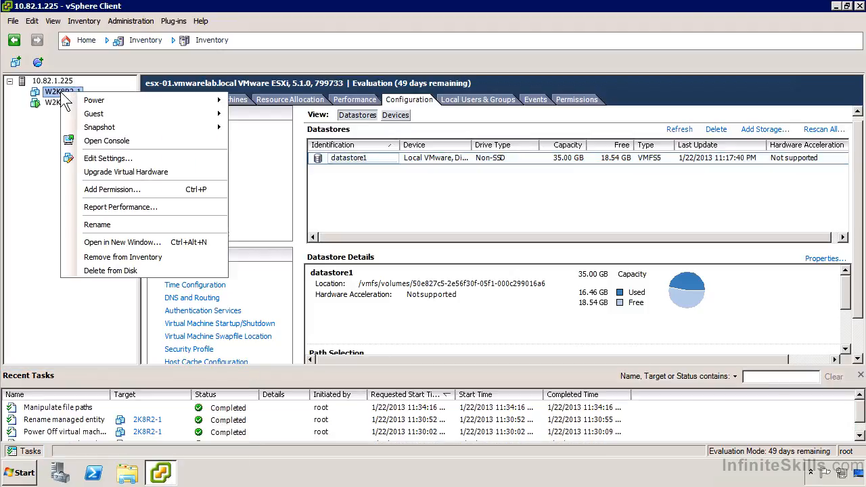
mouse_move(91, 105)
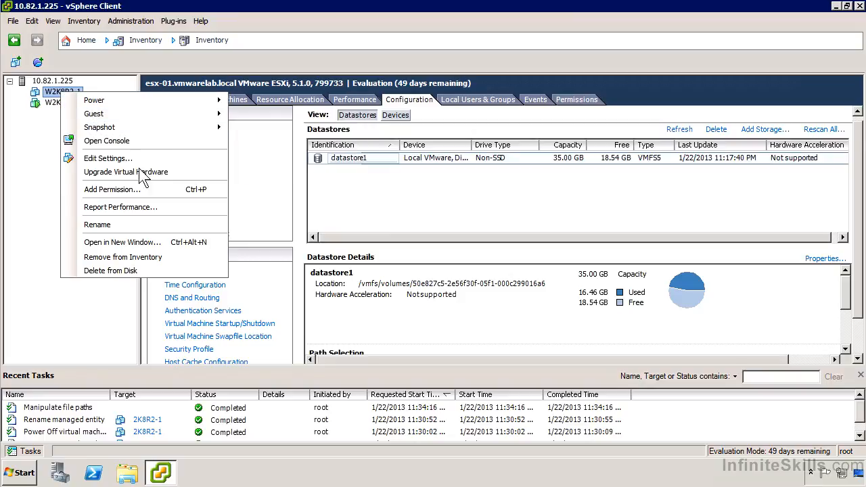
left_click(179, 159)
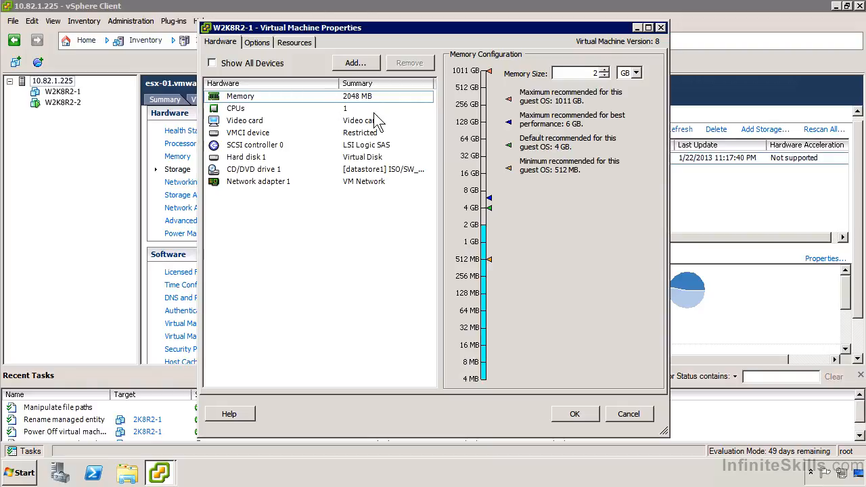
left_click(355, 100)
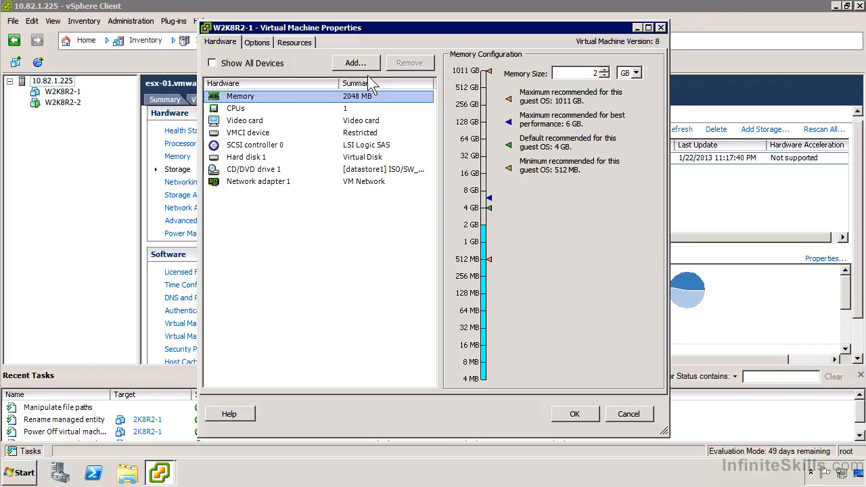
Check the virtual machine's general and Memory/CPU Hotplug options and return to its hardware list.
left_click(262, 39)
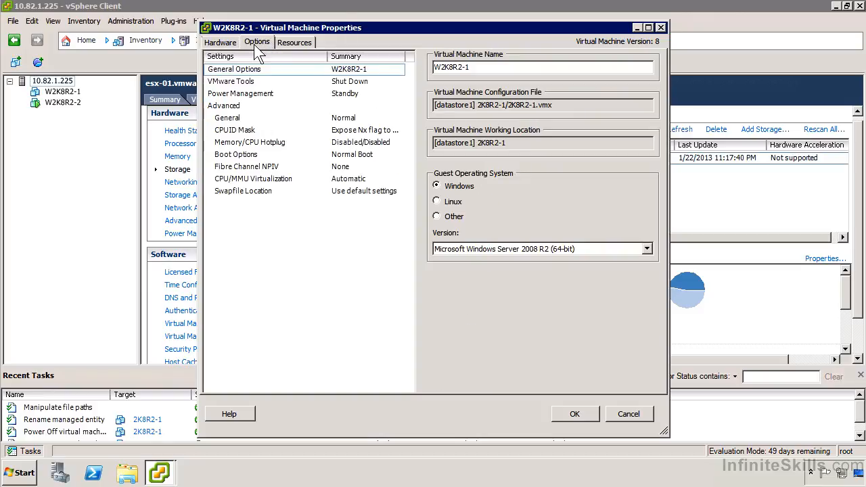
left_click(260, 143)
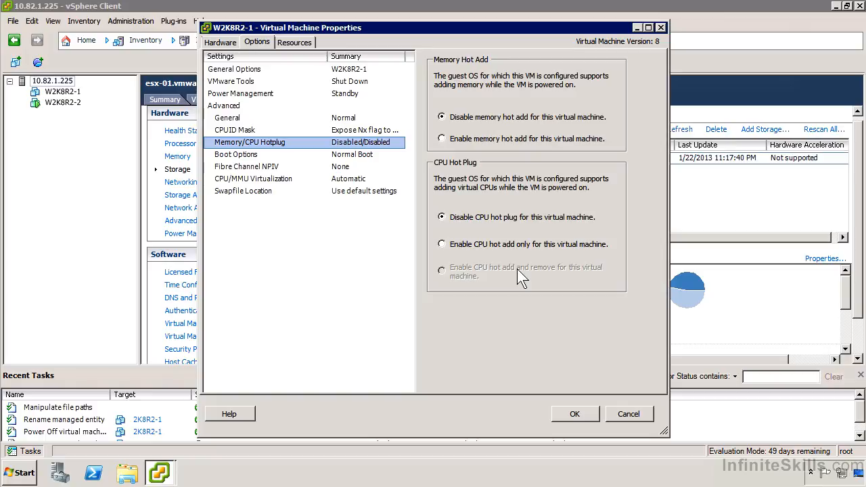
left_click(221, 42)
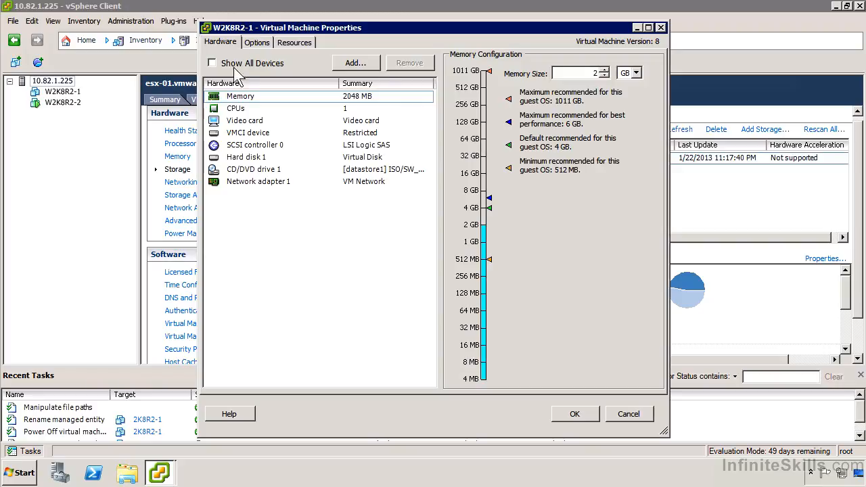
Review the settings of the CPUs, video card, VMCI device, SCSI controller 0, Hard disk 1 and Network adapter 1.
left_click(249, 109)
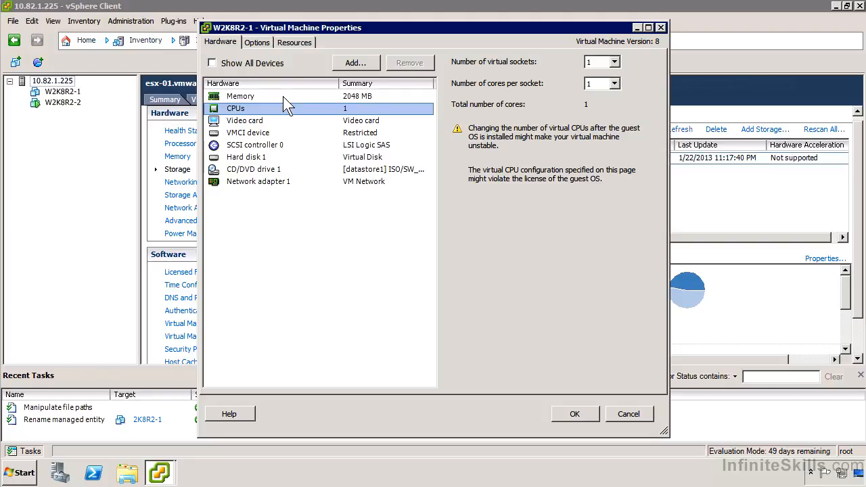
left_click(250, 120)
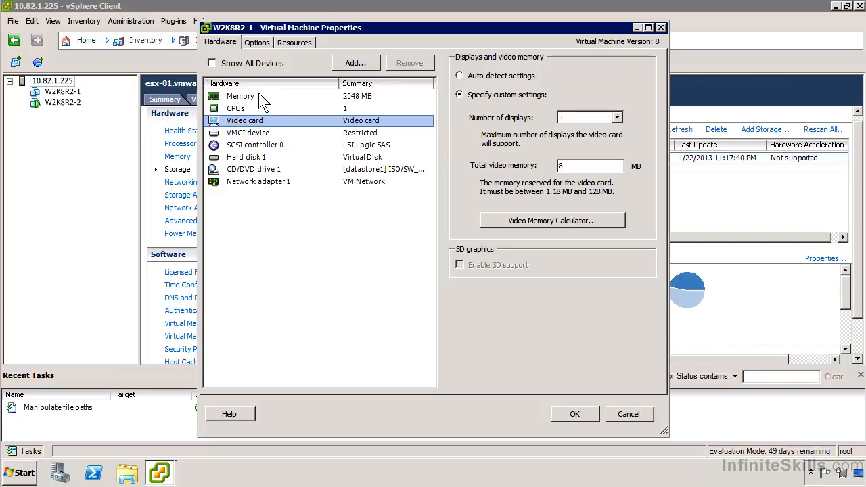
left_click(310, 132)
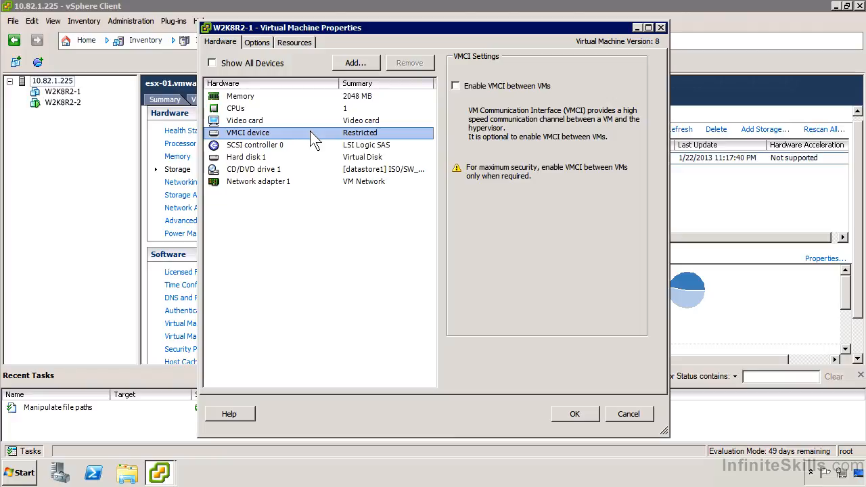
left_click(303, 144)
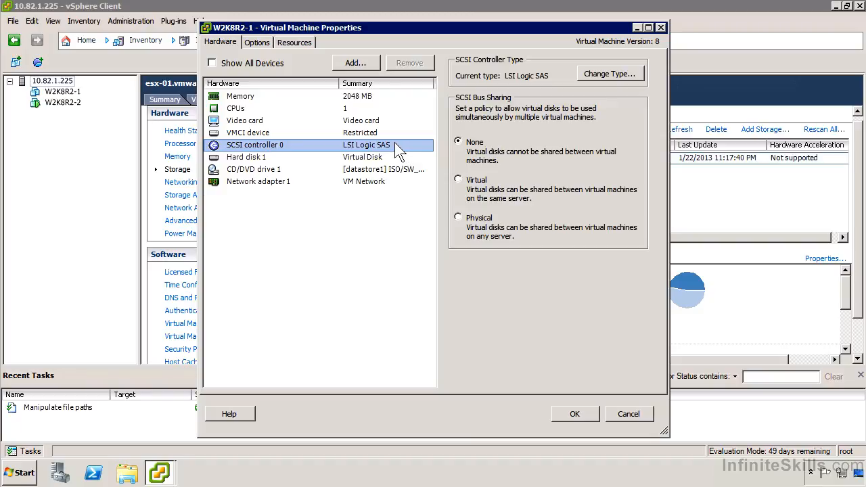
left_click(320, 160)
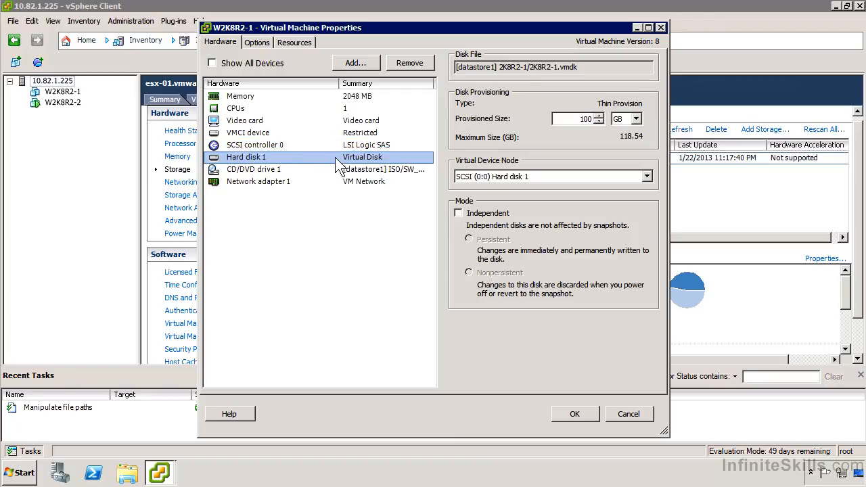
left_click(338, 181)
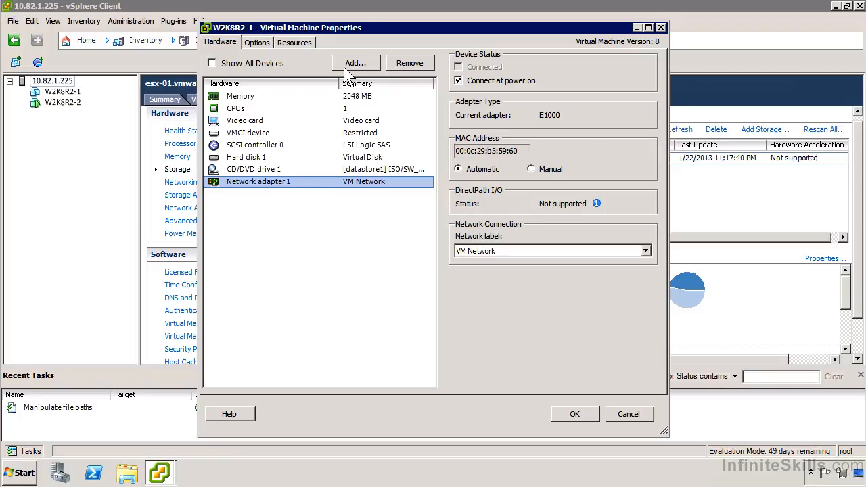
Examine the device types that can be added and the serial port output choices, and cancel adding hardware.
left_click(344, 68)
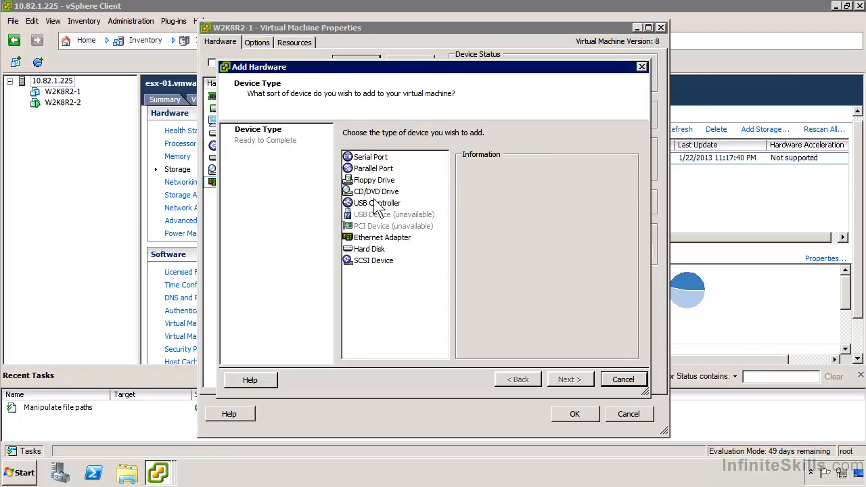
left_click(374, 238)
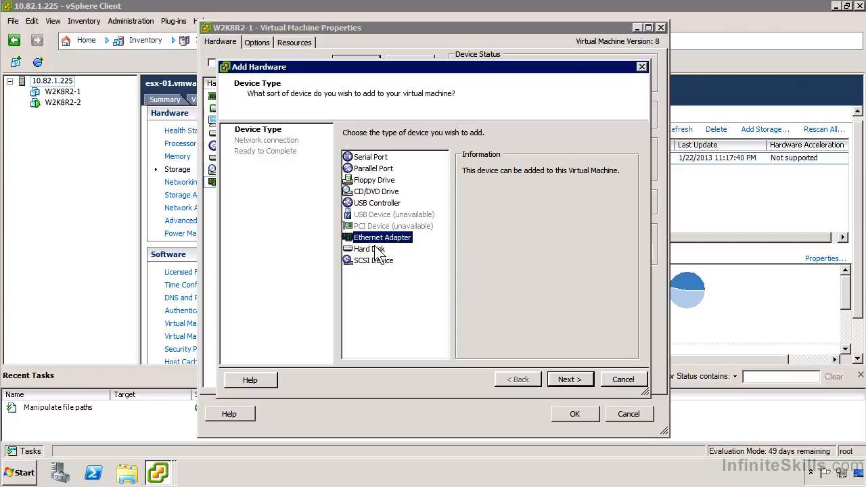
left_click(376, 250)
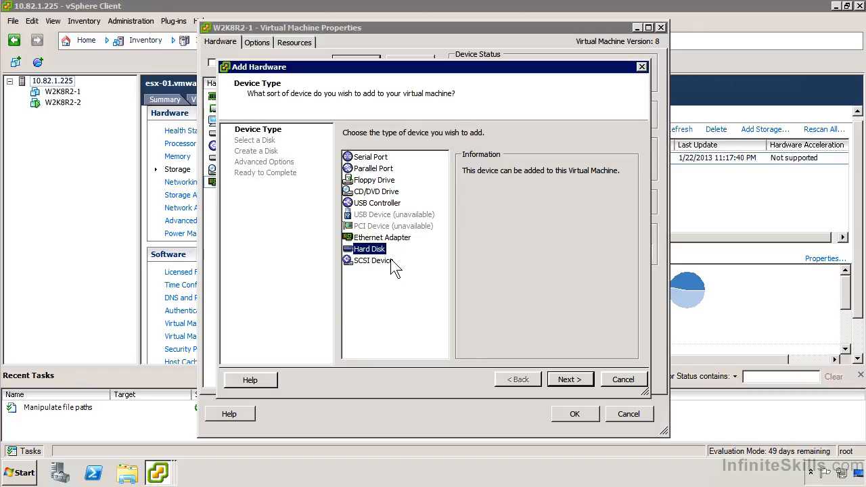
left_click(383, 158)
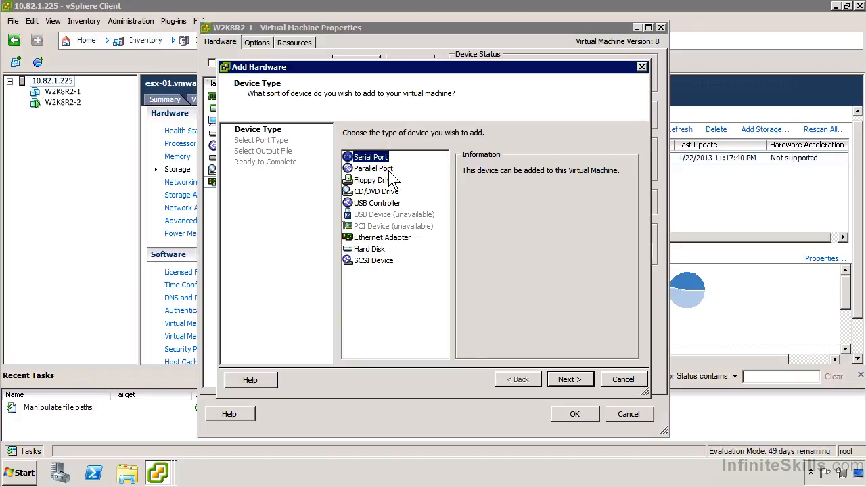
left_click(571, 379)
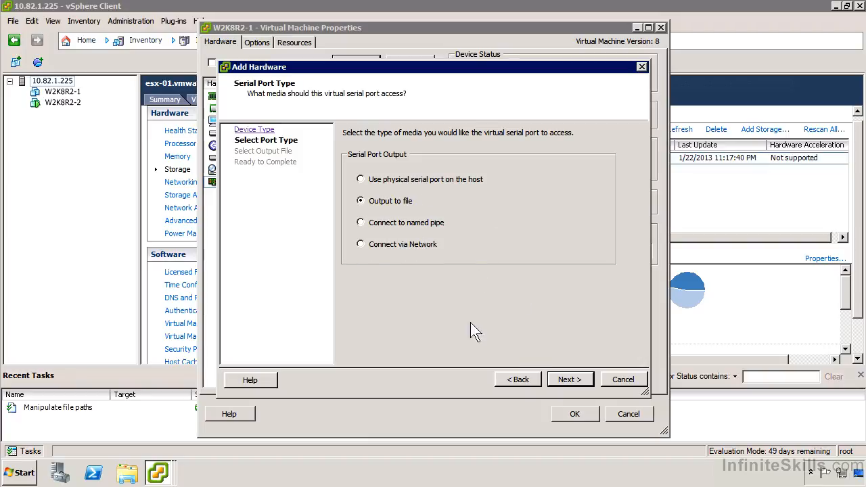
left_click(642, 380)
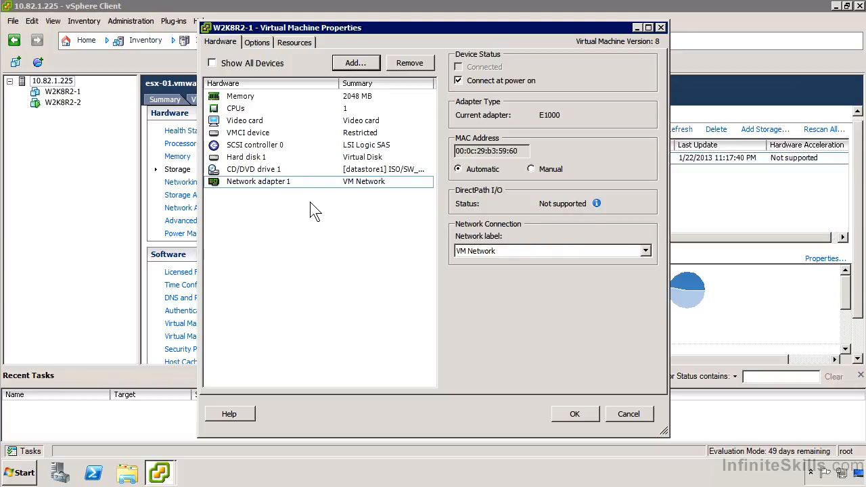
Review the virtual machine's general options and enable checking and upgrading VMware Tools during power cycling.
left_click(267, 42)
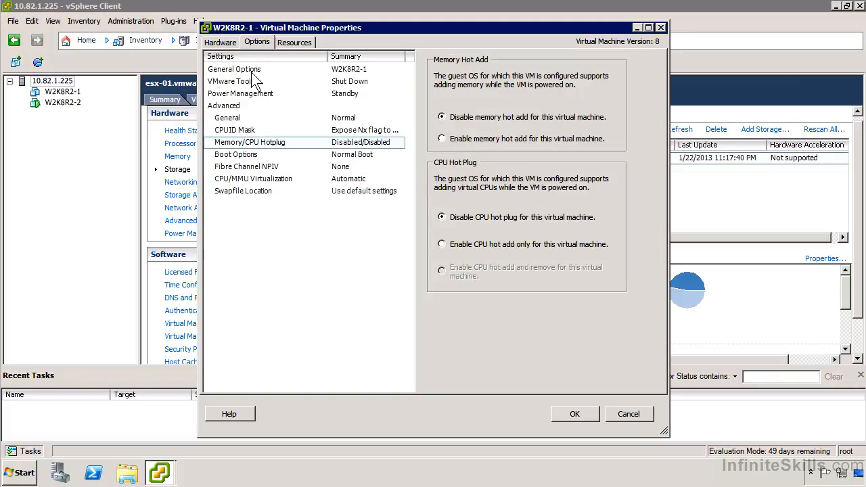
left_click(251, 70)
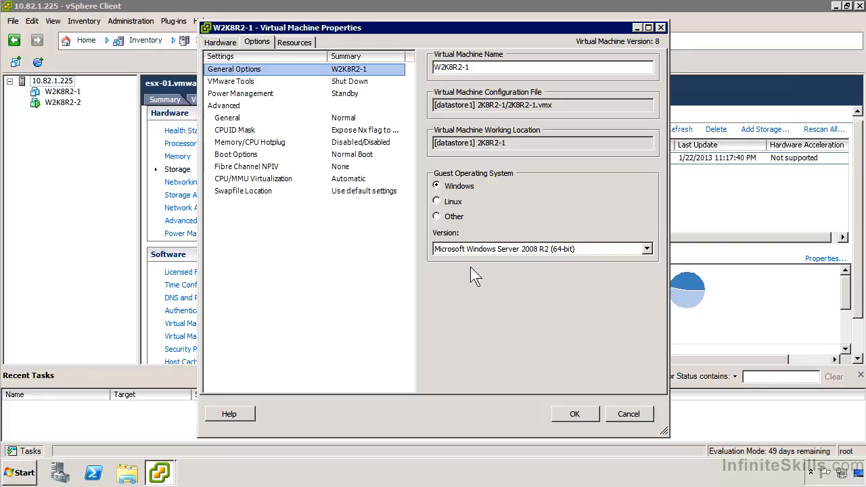
left_click(311, 82)
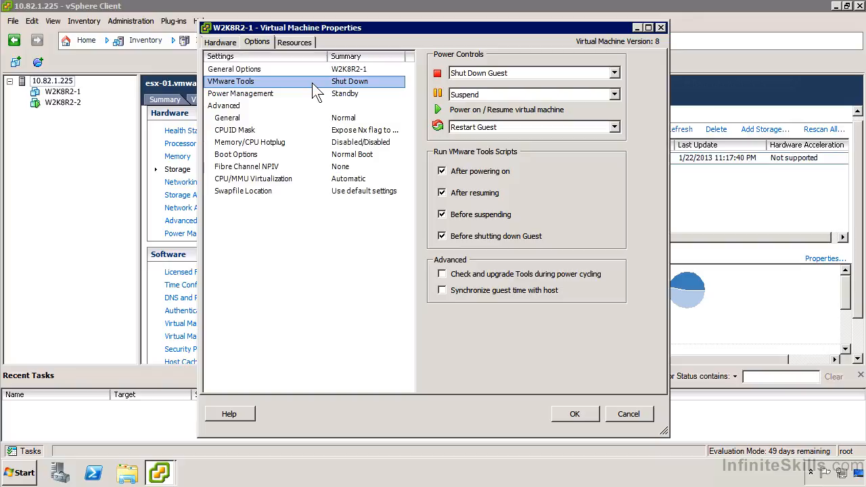
left_click(486, 274)
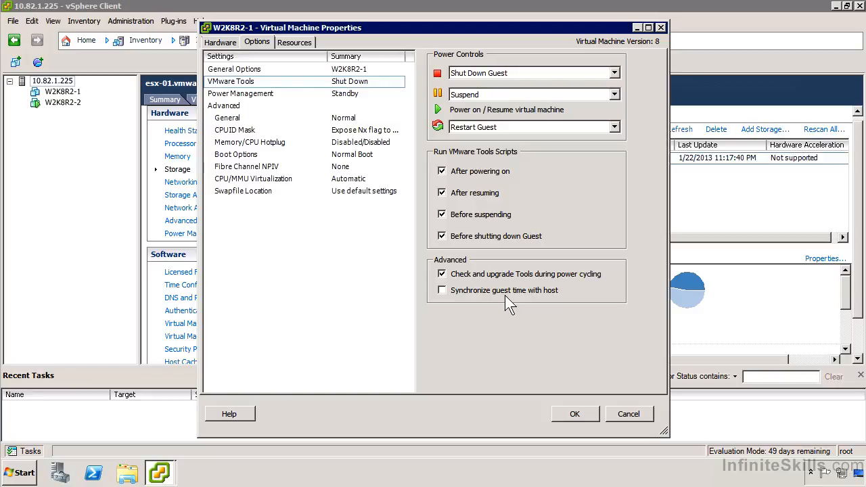
Set the boot options to force entry into the BIOS setup screen at the virtual machine's next boot.
left_click(267, 153)
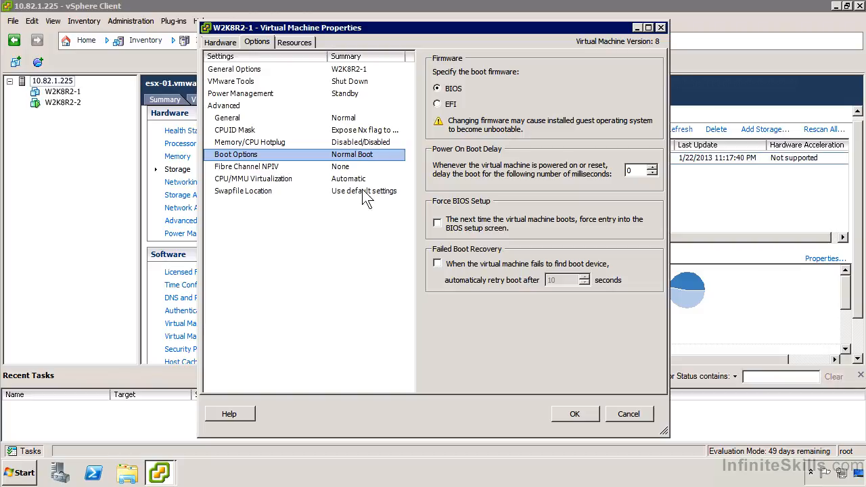
left_click(461, 223)
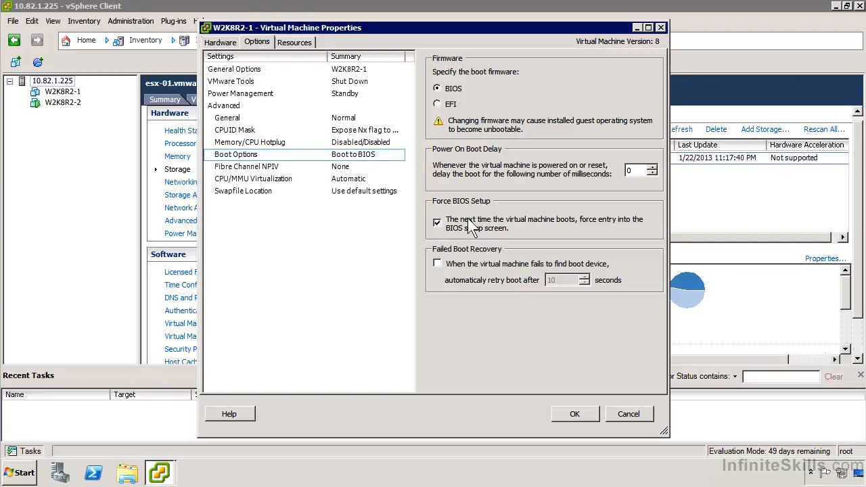